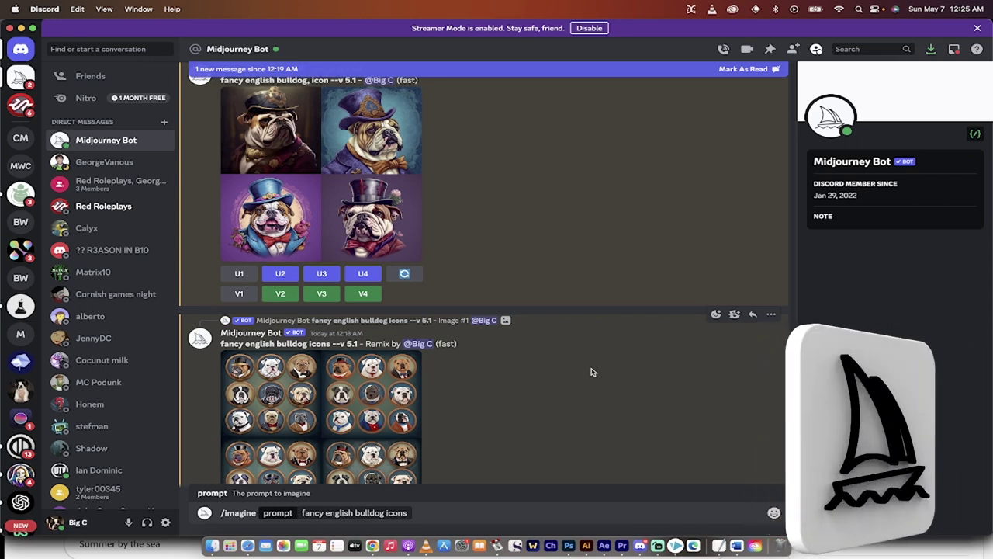
Step: Preview the earlier four-bulldog image grid, then close the preview
scroll(481, 281, up, 1)
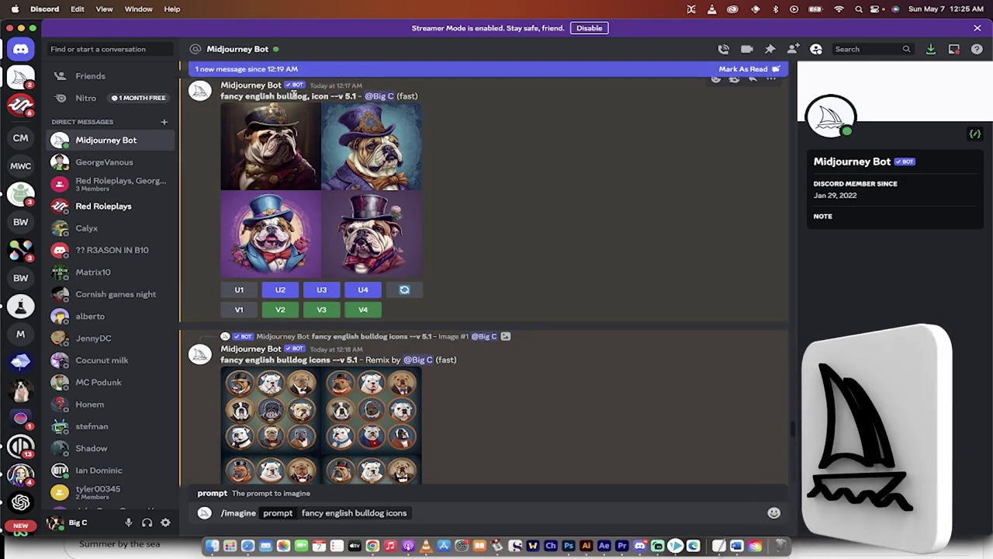
click(370, 207)
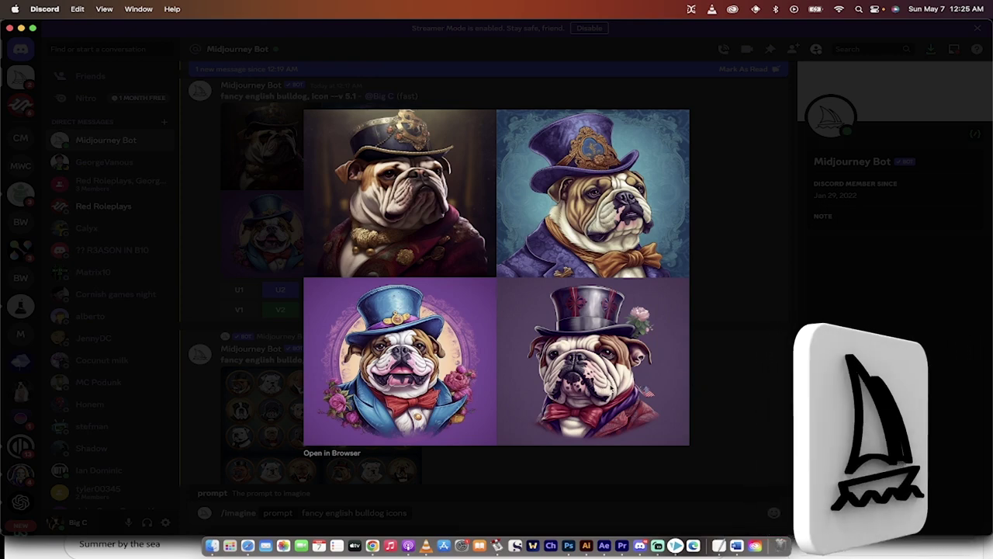
click(728, 382)
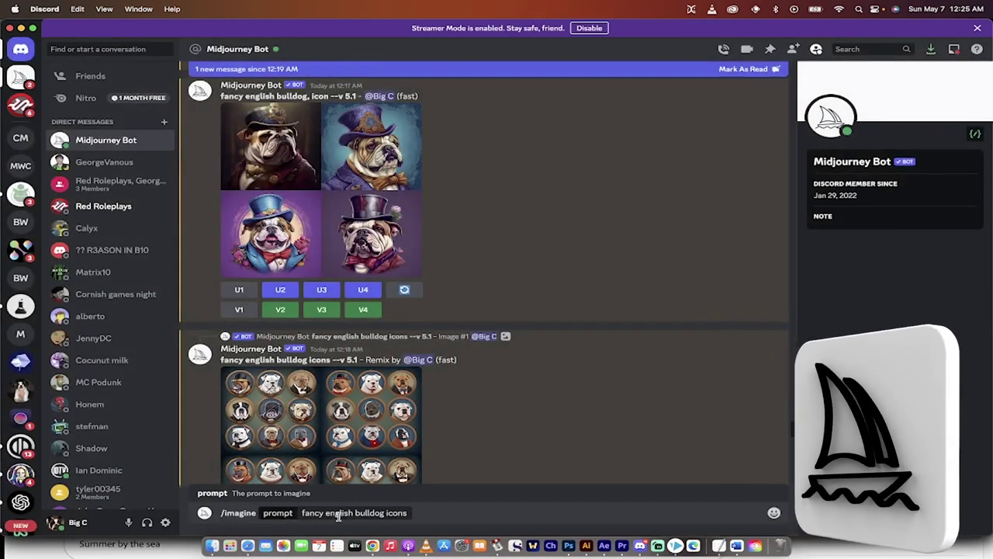
Step: Replace the message box text with /imagine and the prompt 'fancy english bulldog icon'
key(super+a)
key(BackSpace)
text(/im)
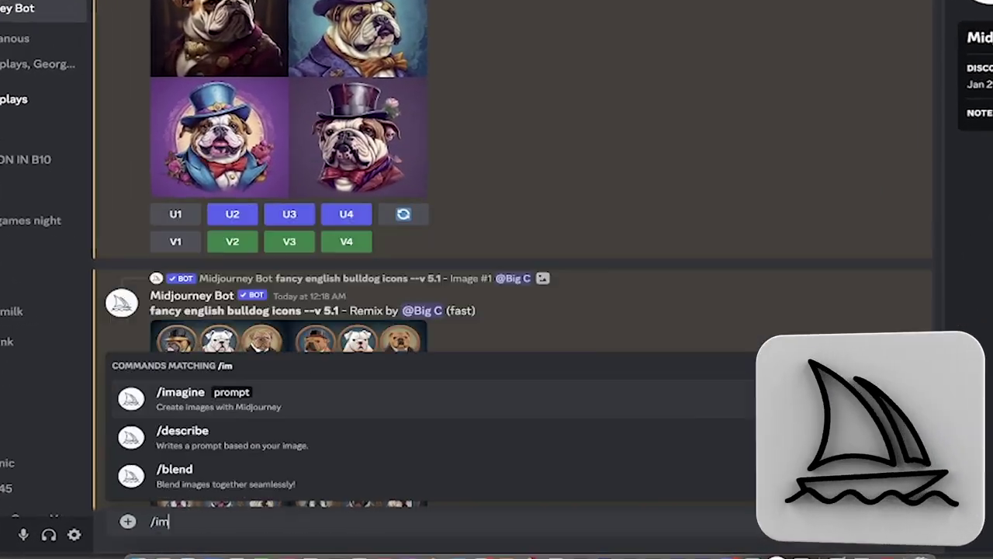
text(agine)
key(Tab)
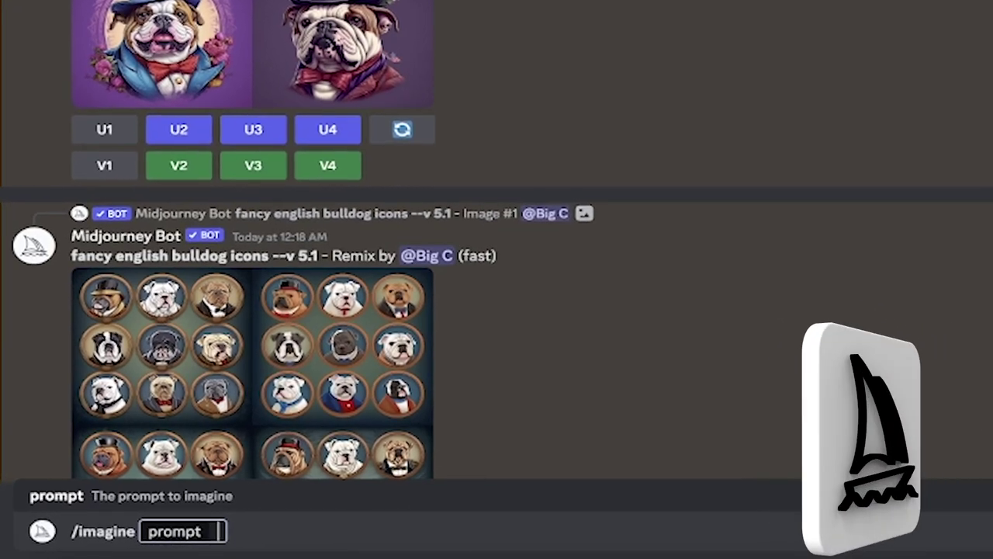
text(fancy english )
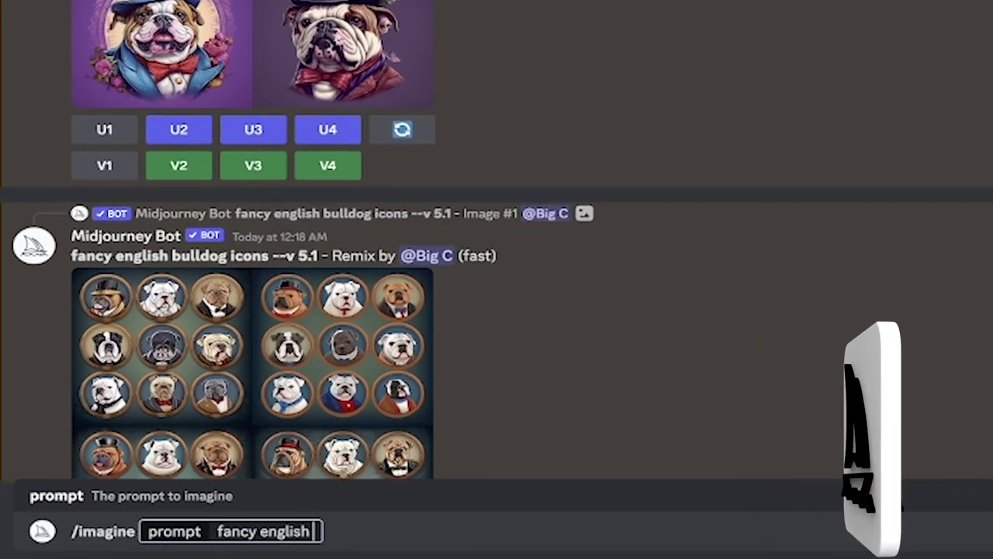
text(bulldog icon)
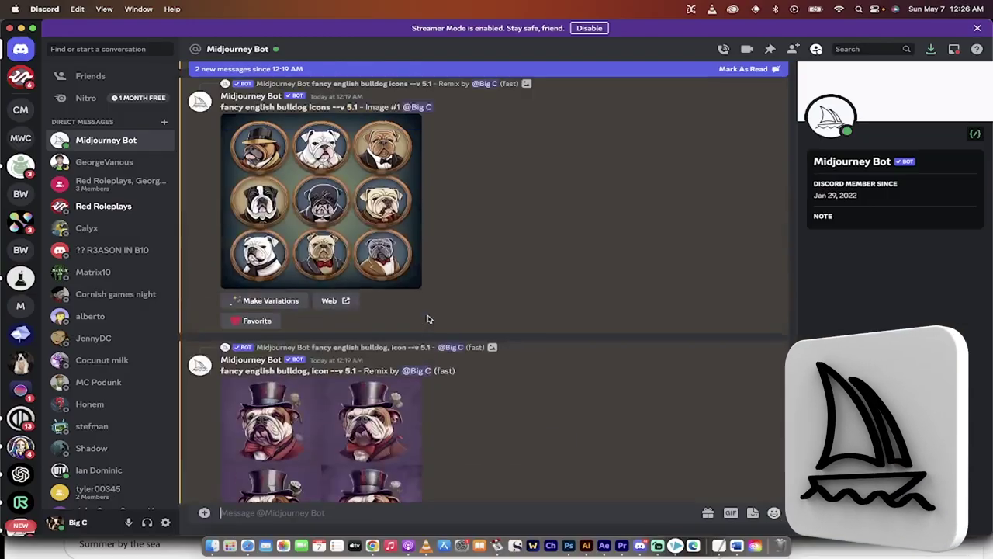
Step: Select the prompt text 'fancy english bulldog icons' in the Remix message
scroll(427, 319, up, 5)
scroll(427, 318, up, 10)
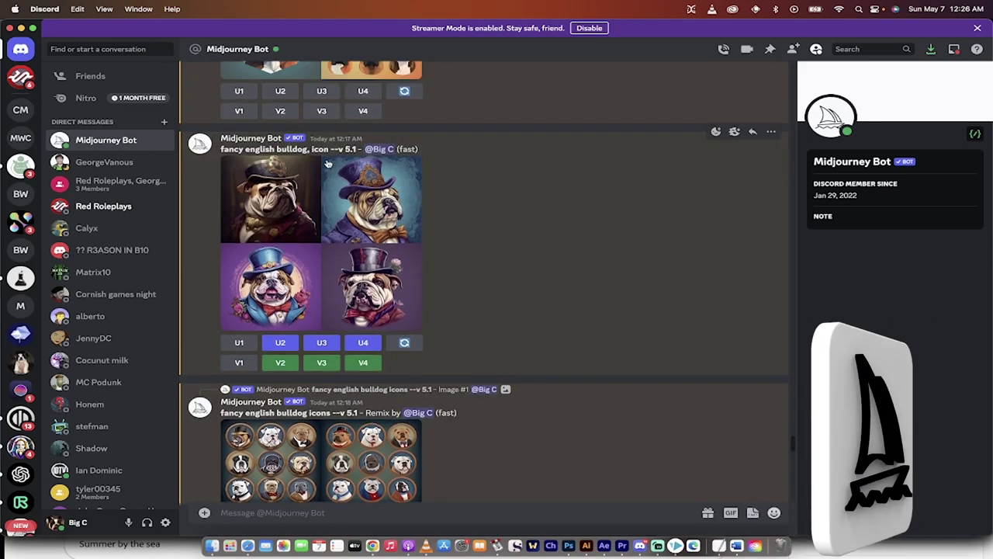
scroll(327, 207, down, 4)
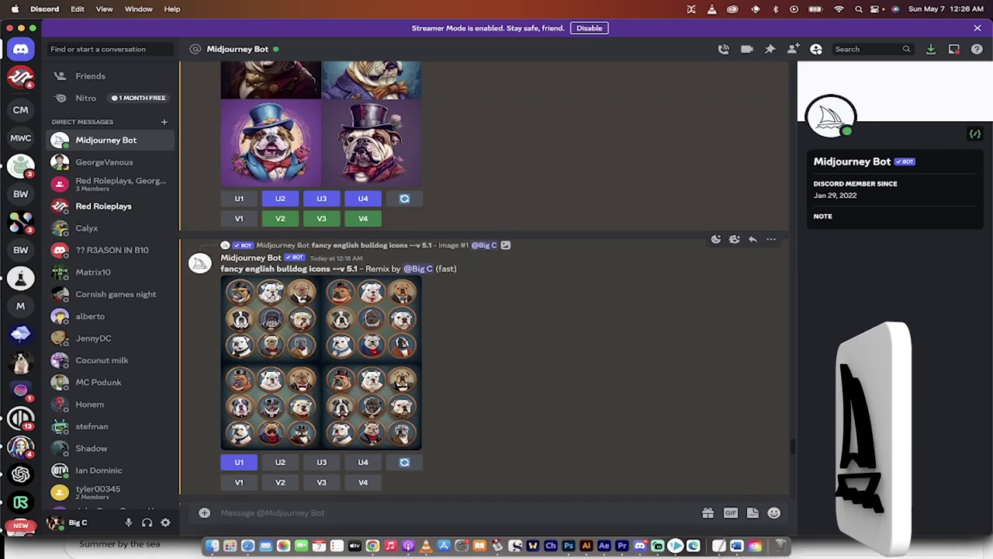
drag(222, 268, 326, 272)
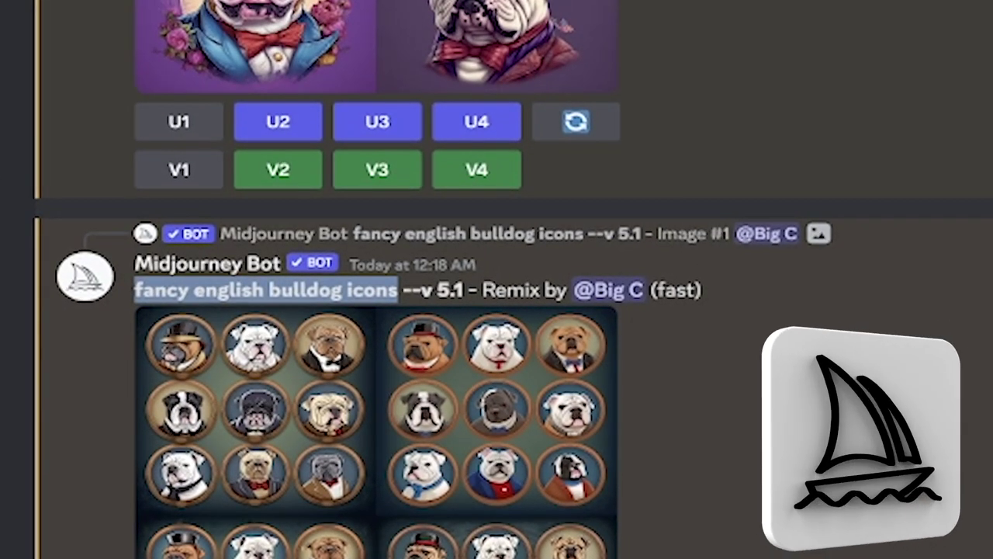
scroll(401, 310, down, 1)
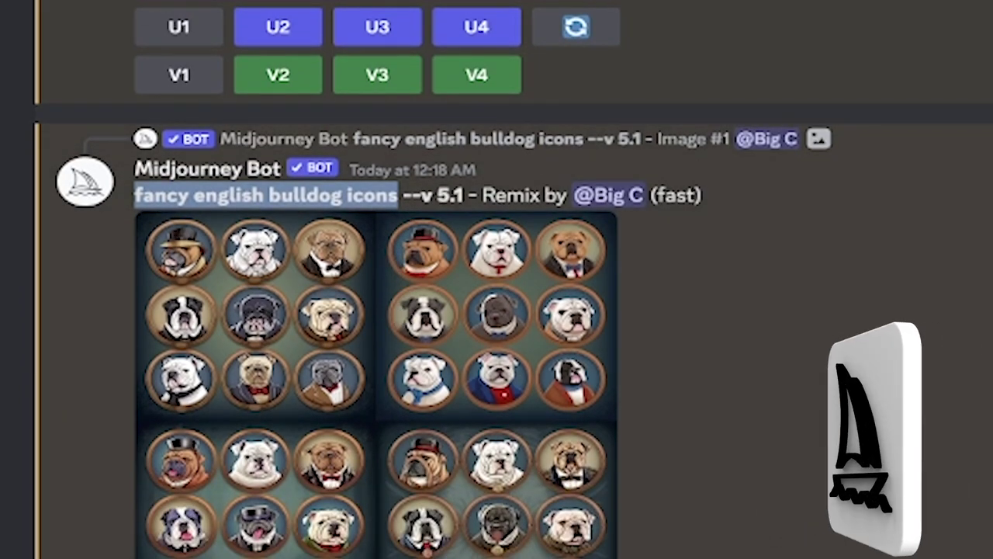
scroll(616, 399, down, 2)
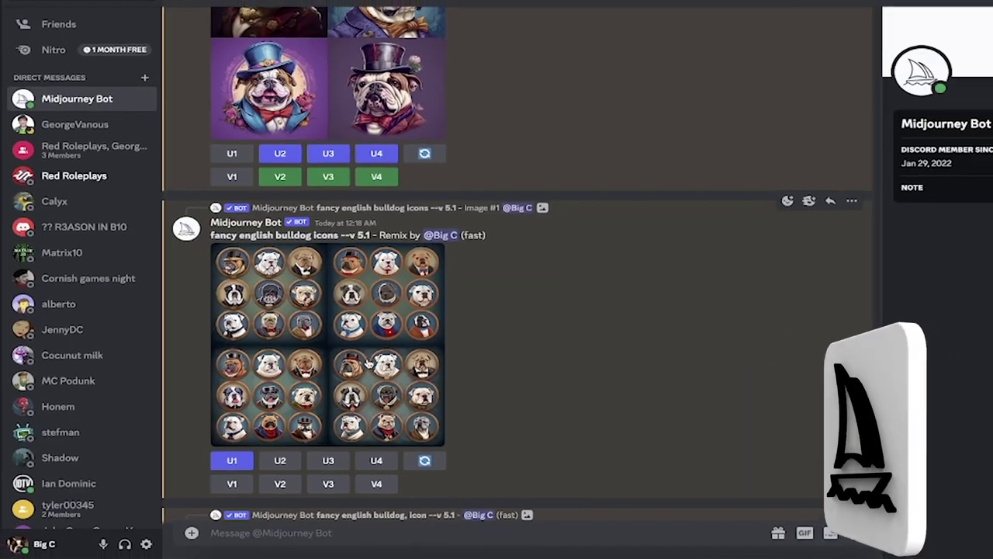
Step: Preview the Remix bulldog icons grid, then request the U4 upscale of its fourth image
click(370, 363)
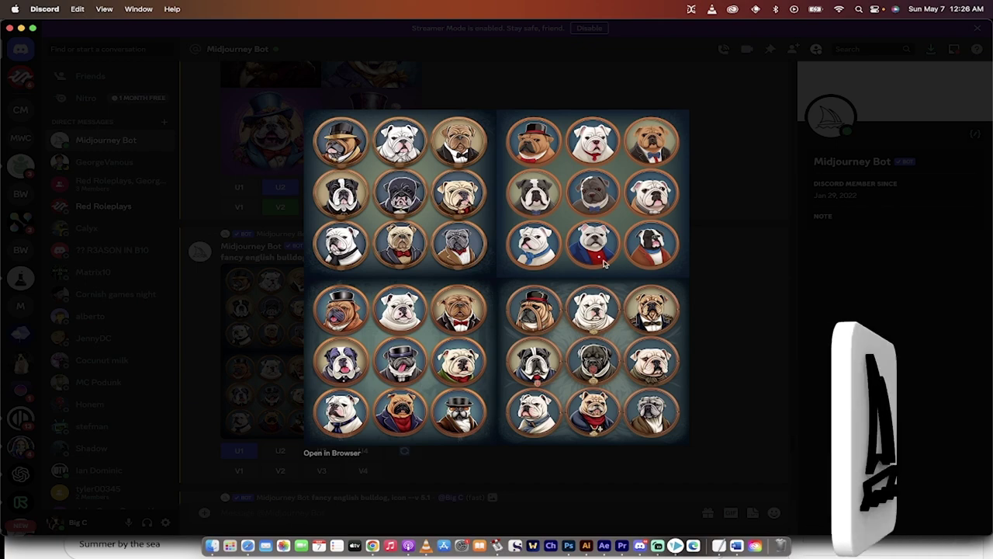
click(739, 336)
scroll(526, 293, up, 2)
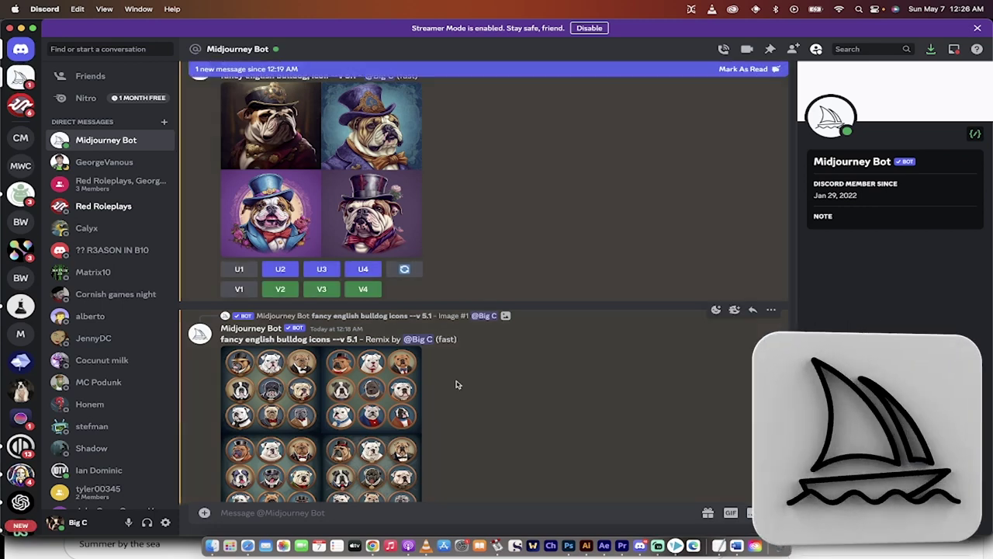
scroll(455, 389, down, 3)
scroll(385, 179, up, 2)
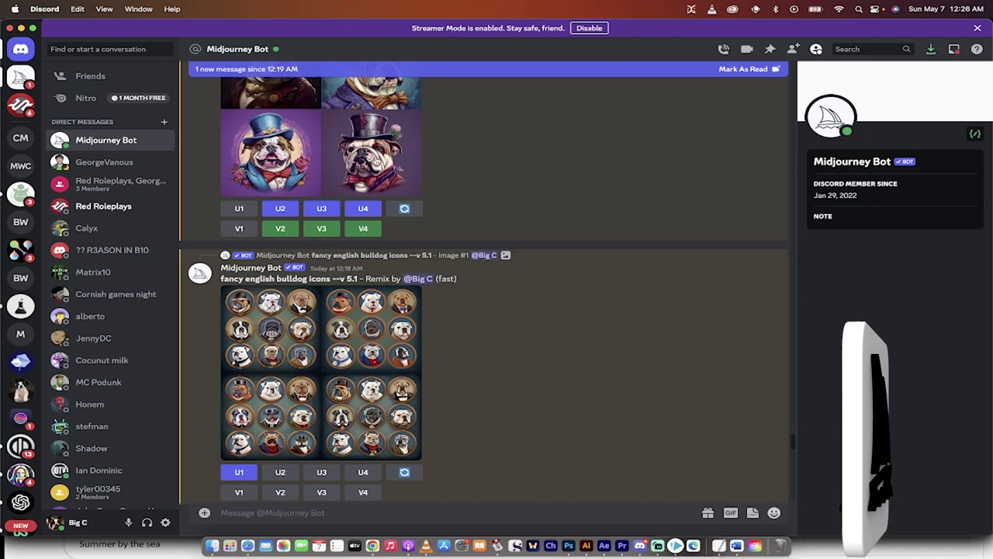
scroll(376, 233, down, 3)
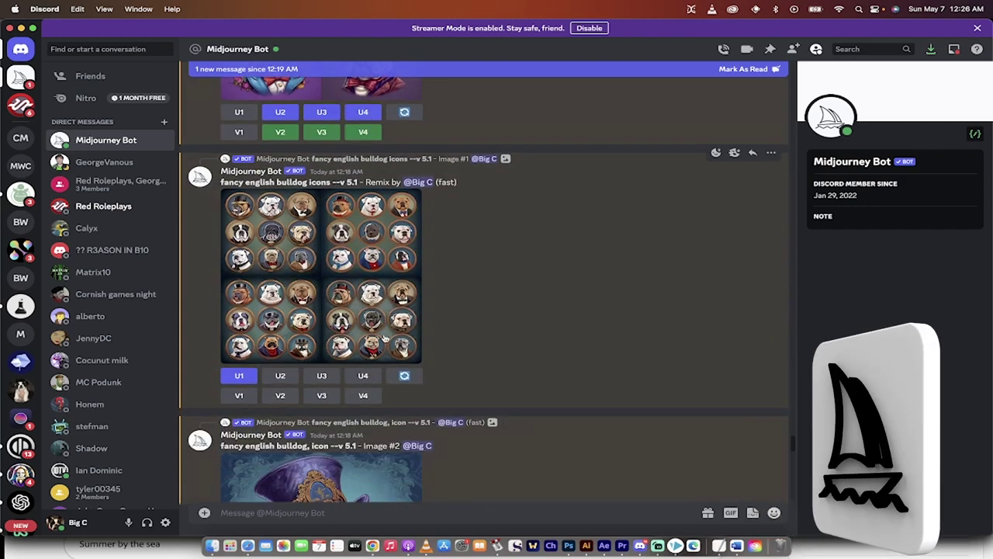
click(385, 338)
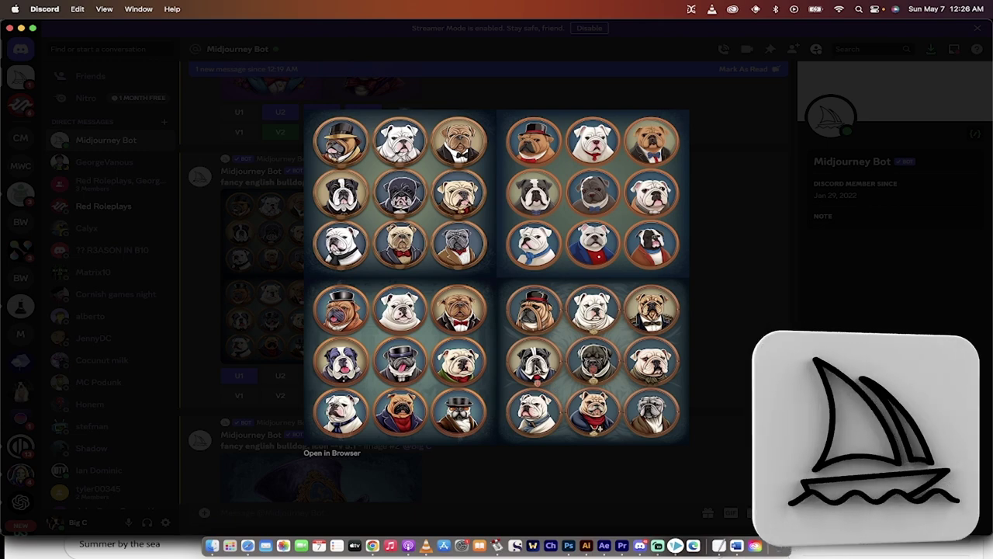
click(714, 371)
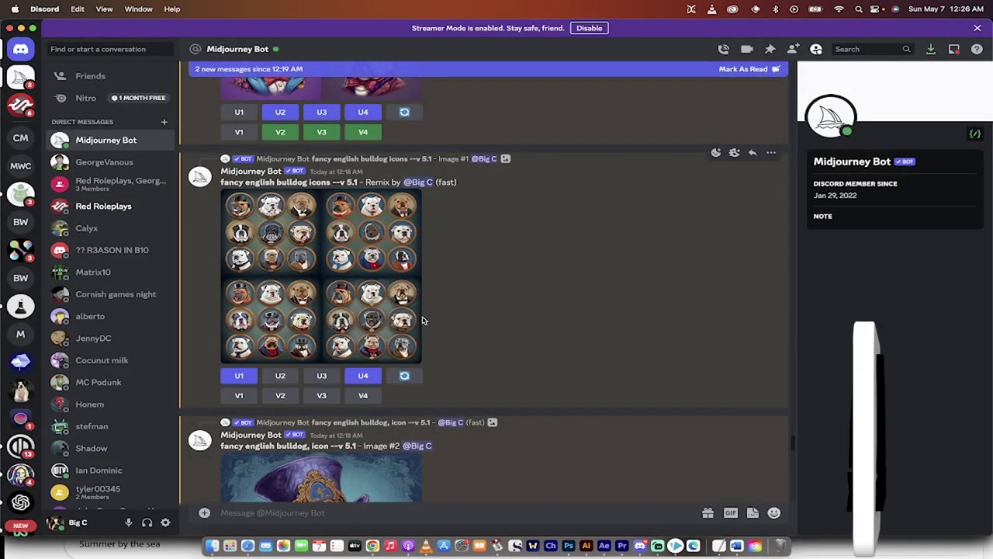
click(363, 396)
Step: Scroll down past Image #2 and Image #3 to the upscaled Image #4 top-hat bulldog
scroll(533, 320, down, 3)
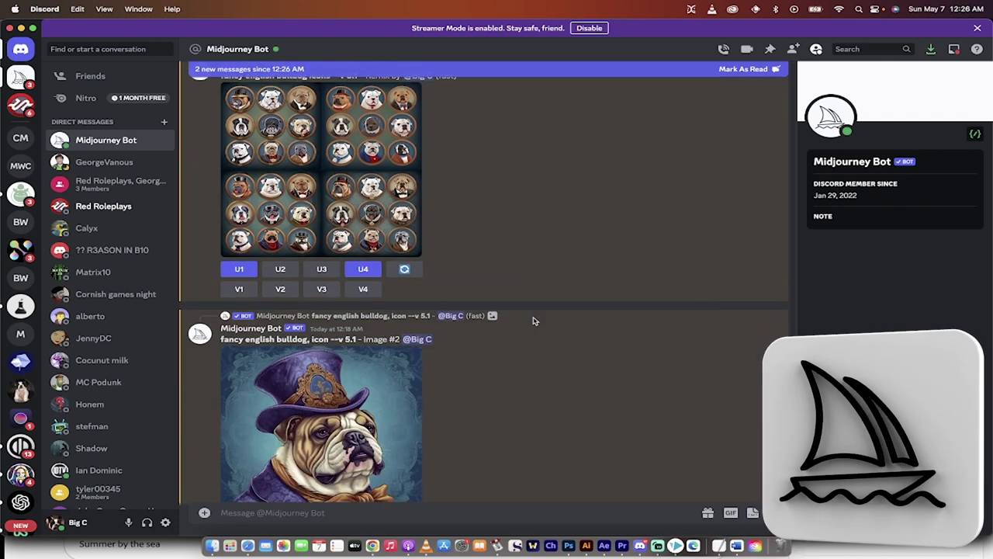
scroll(533, 320, down, 2)
scroll(534, 321, down, 6)
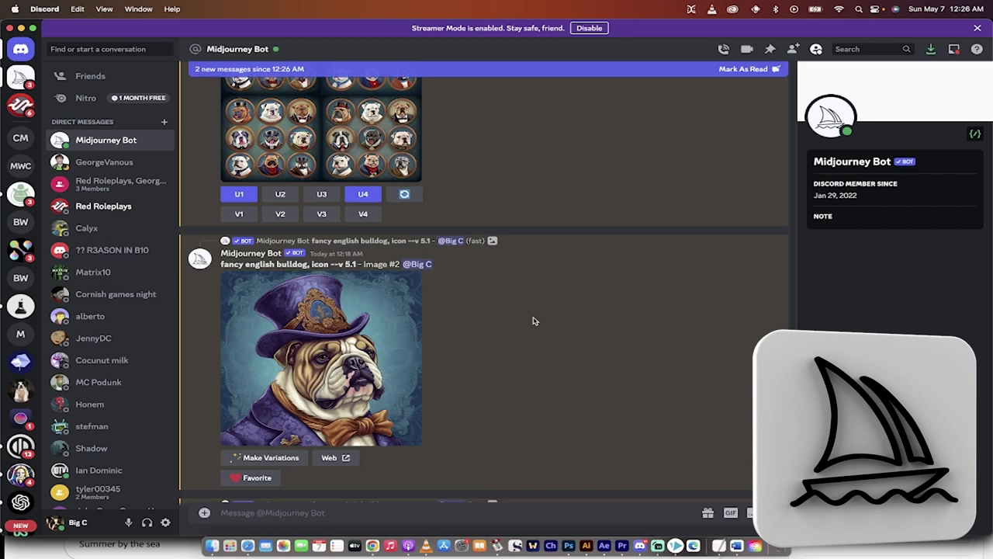
scroll(534, 320, down, 10)
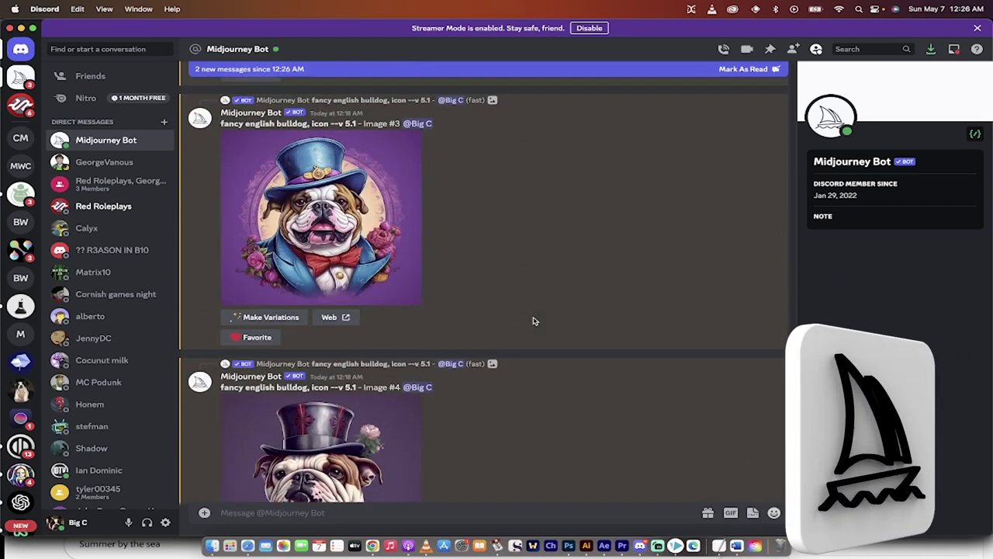
scroll(533, 320, down, 2)
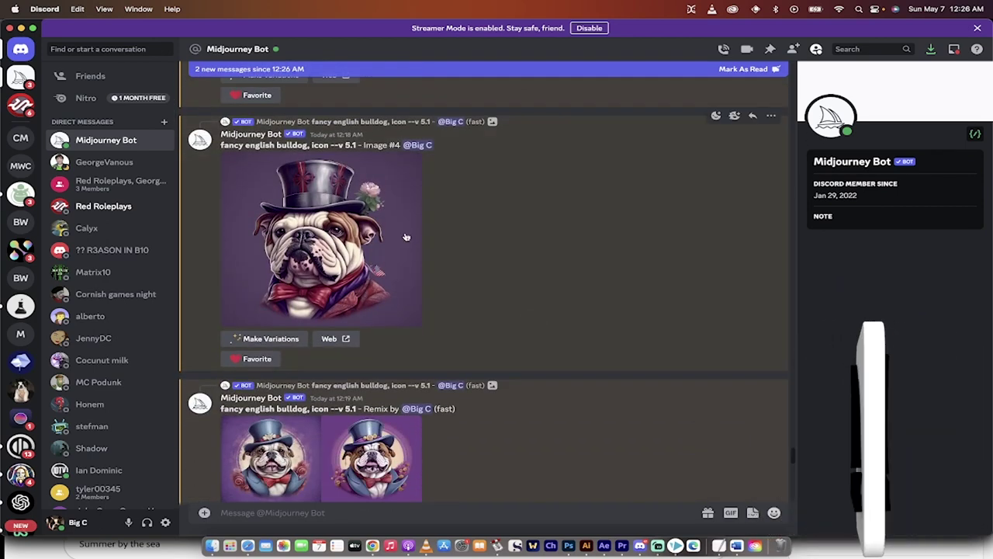
Step: Save the enlarged top-hat bulldog Image #4 to Downloads, replacing the existing same-named file
click(348, 242)
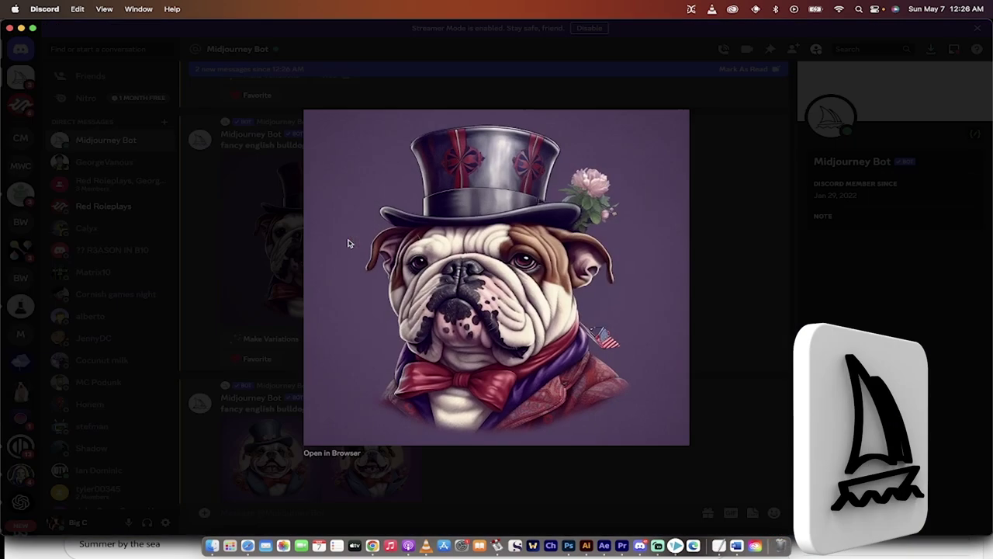
right_click(485, 253)
click(505, 278)
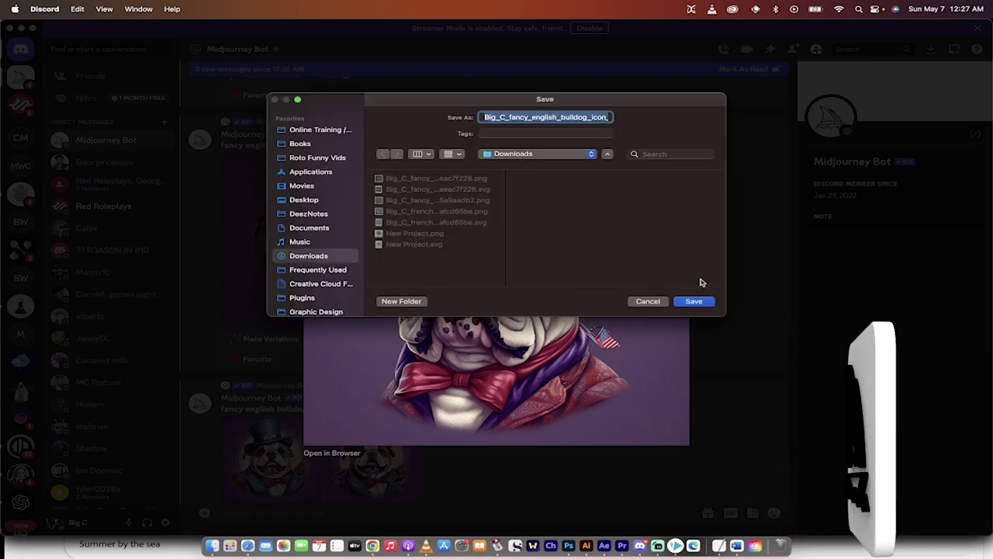
click(694, 303)
click(525, 270)
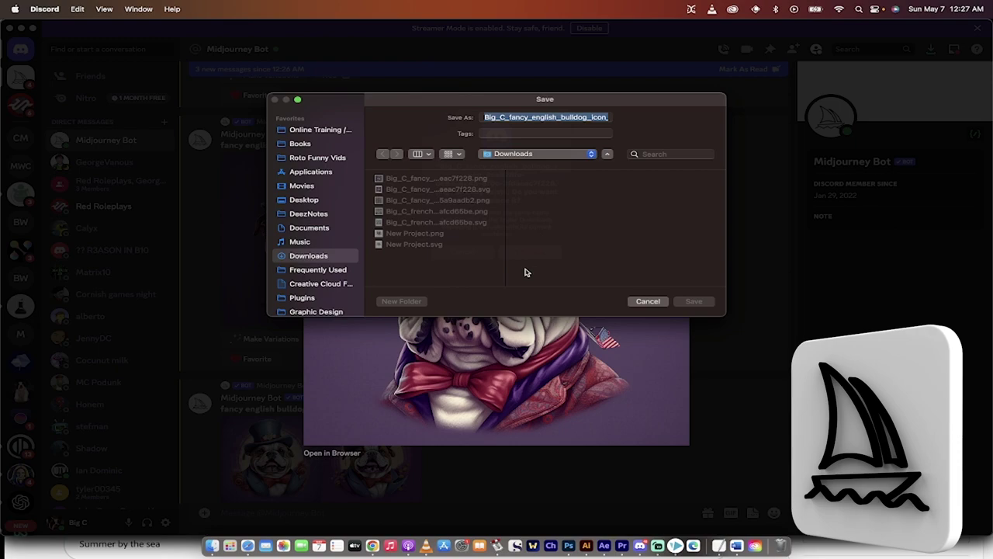
Step: Move on to the upscaled Image #4 nine-icon bulldog sheet and view it full size
click(721, 321)
scroll(585, 288, down, 10)
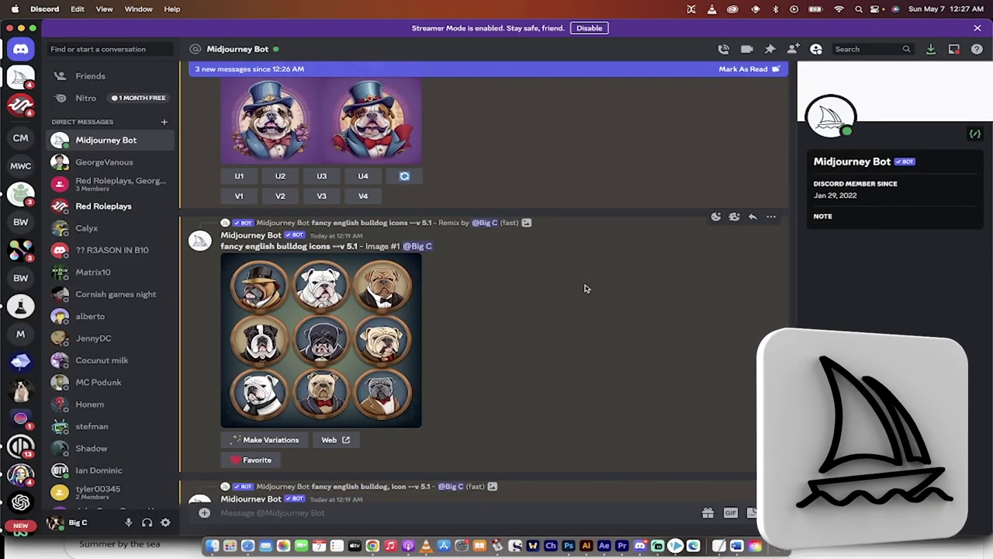
scroll(585, 288, down, 3)
scroll(380, 287, down, 15)
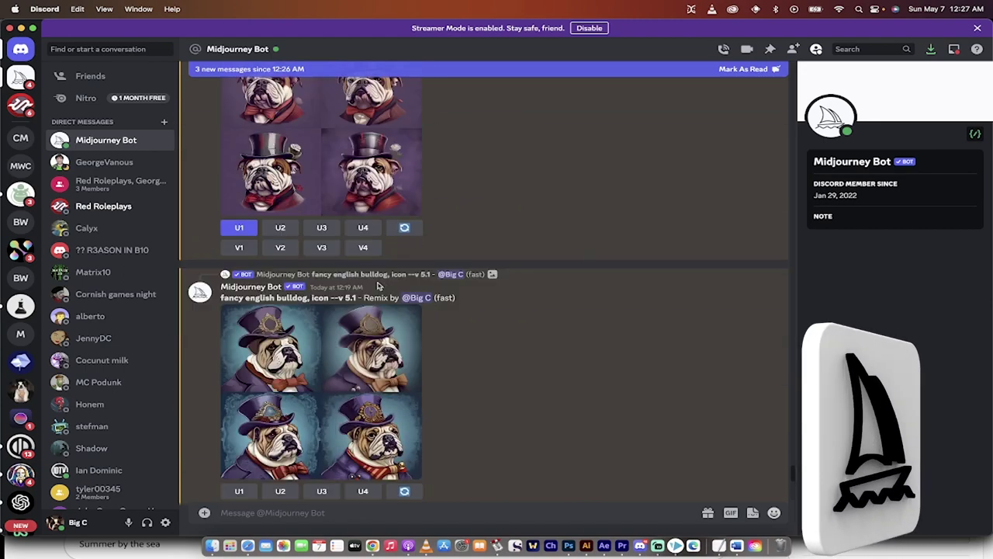
scroll(354, 275, down, 2)
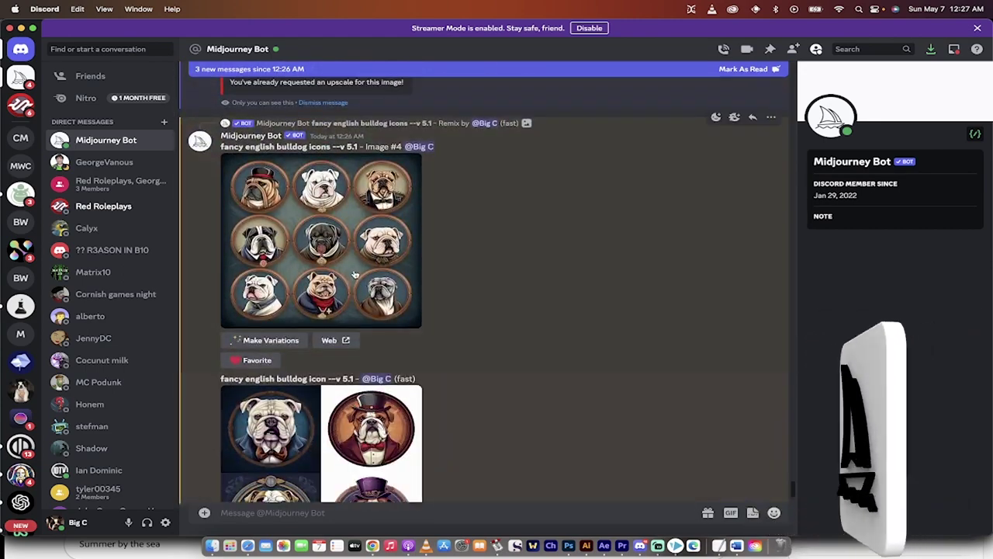
click(354, 275)
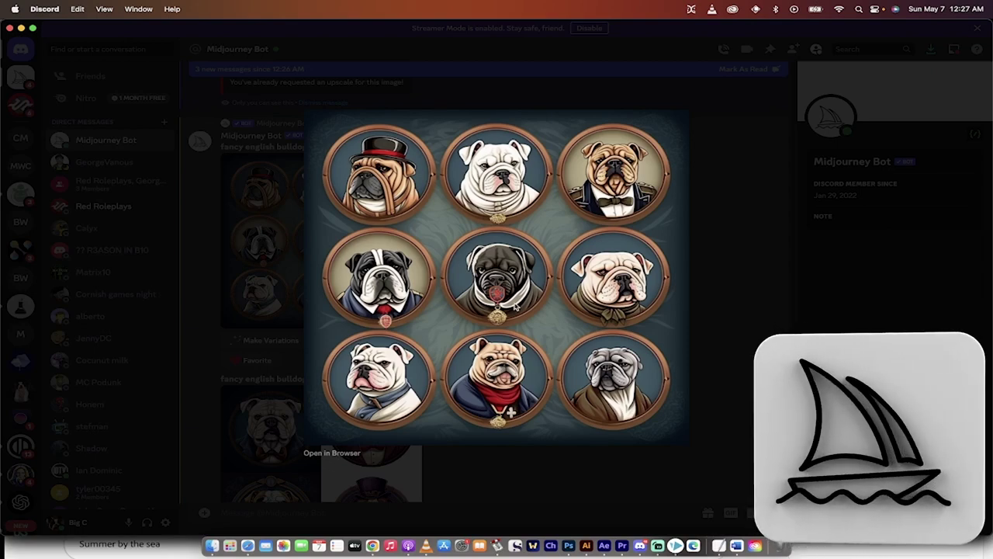
Step: Save the nine-icon bulldog sheet image into Downloads and return to the chat
right_click(505, 253)
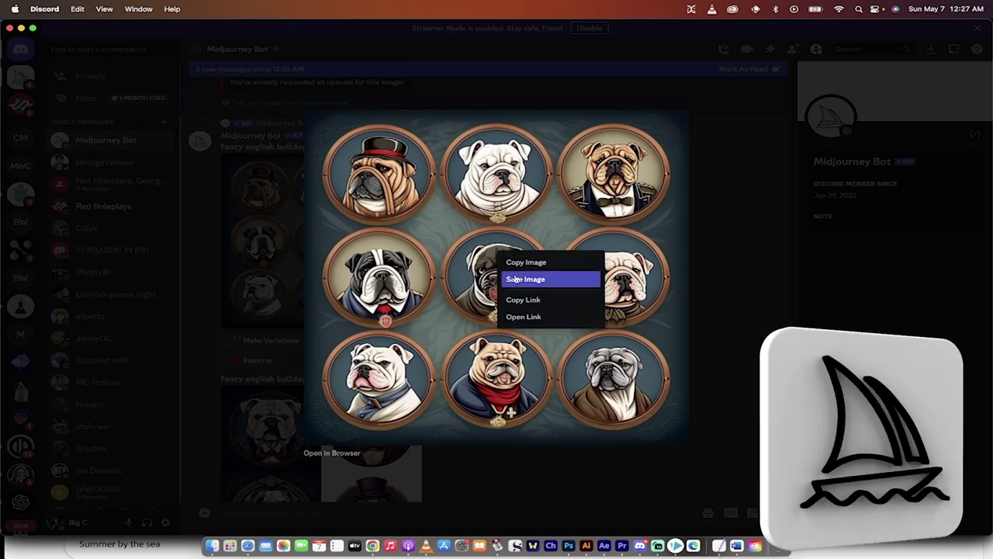
click(517, 280)
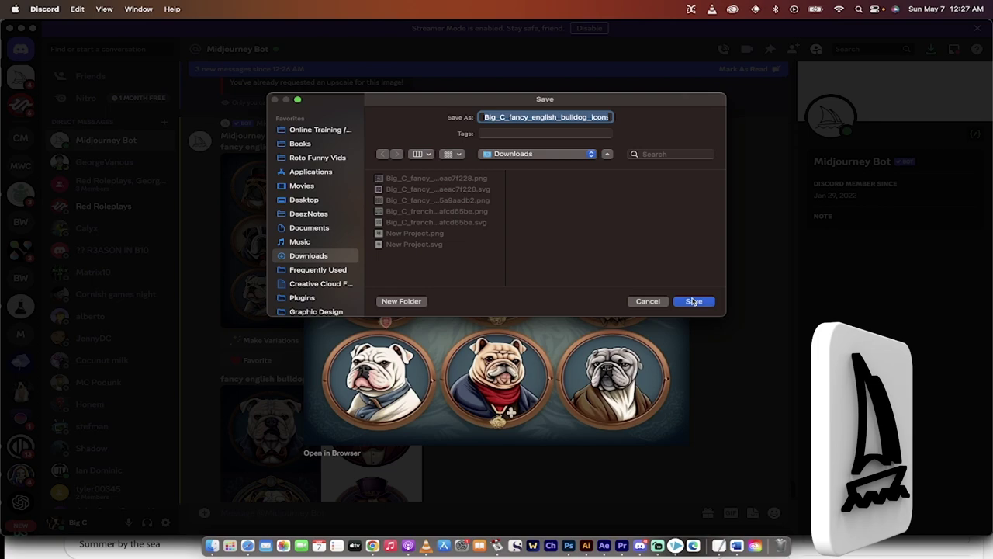
click(694, 302)
click(720, 315)
scroll(506, 267, up, 2)
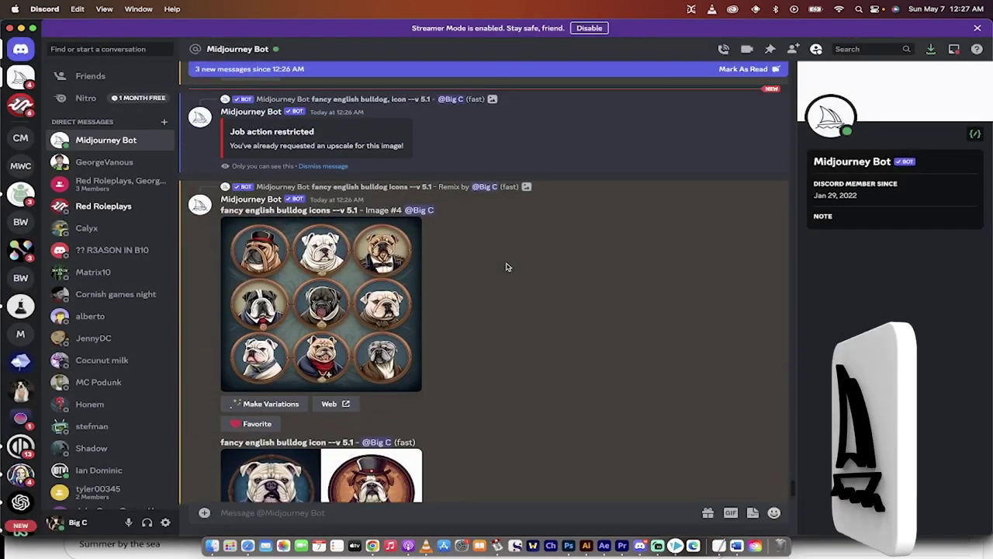
scroll(484, 308, down, 3)
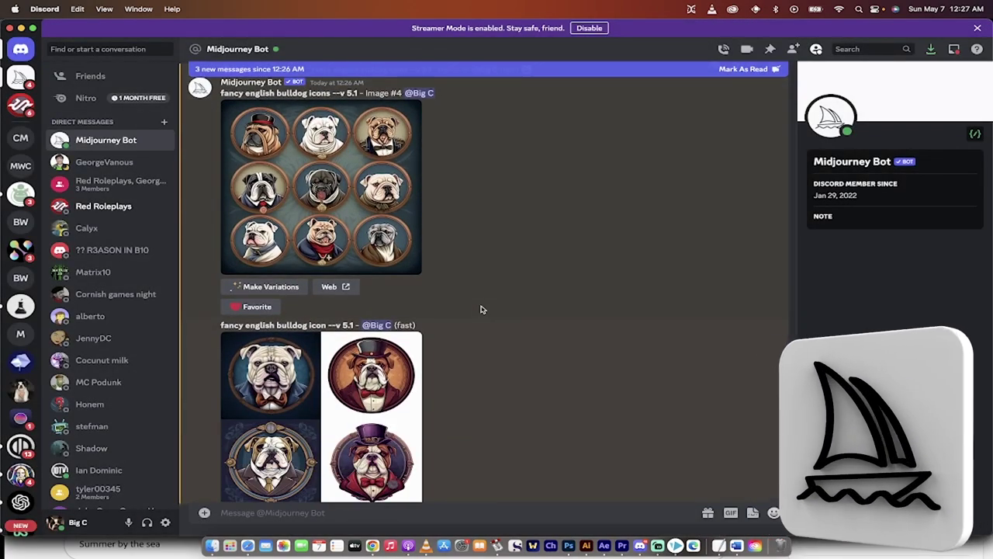
Step: Open Downloads in Finder and select the top-hat bulldog and bulldog grid PNGs
click(212, 546)
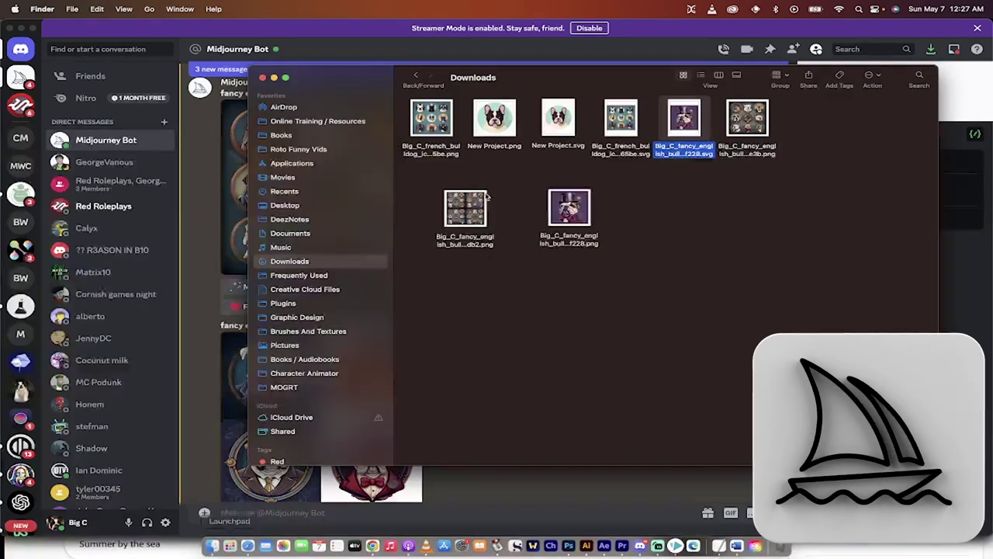
click(610, 242)
click(586, 237)
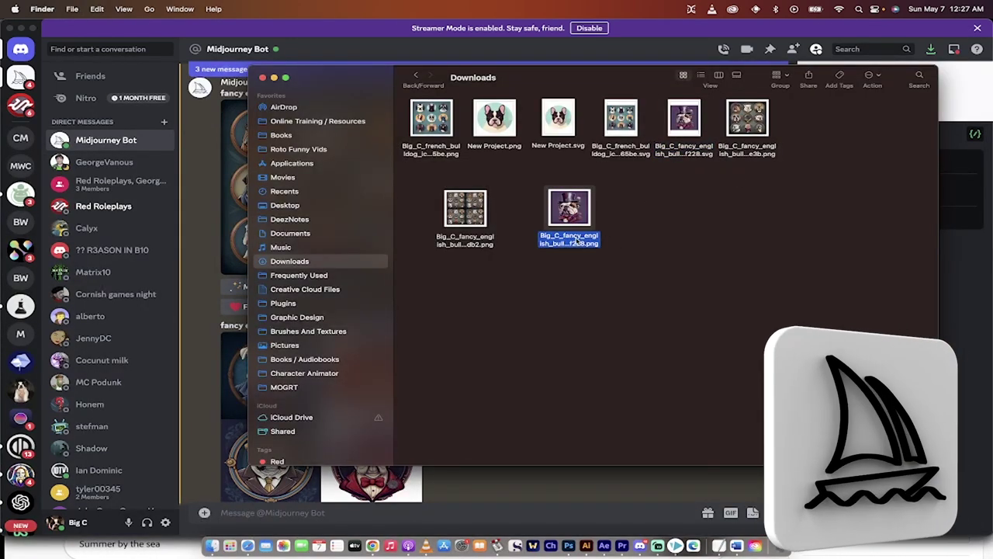
click(468, 248)
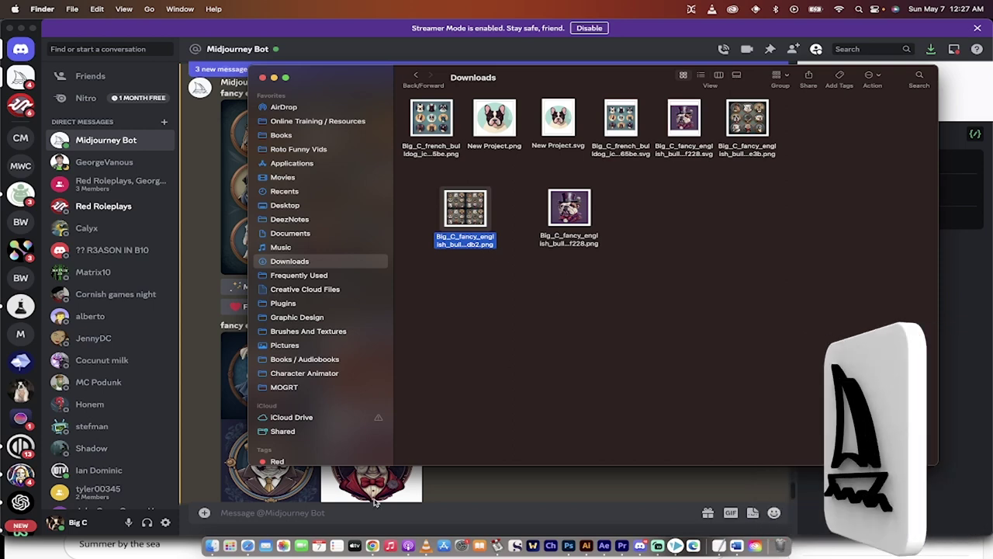
Step: Upload the top-hat bulldog PNG f228.png to Vectorizer.AI by dragging it from Finder
click(373, 547)
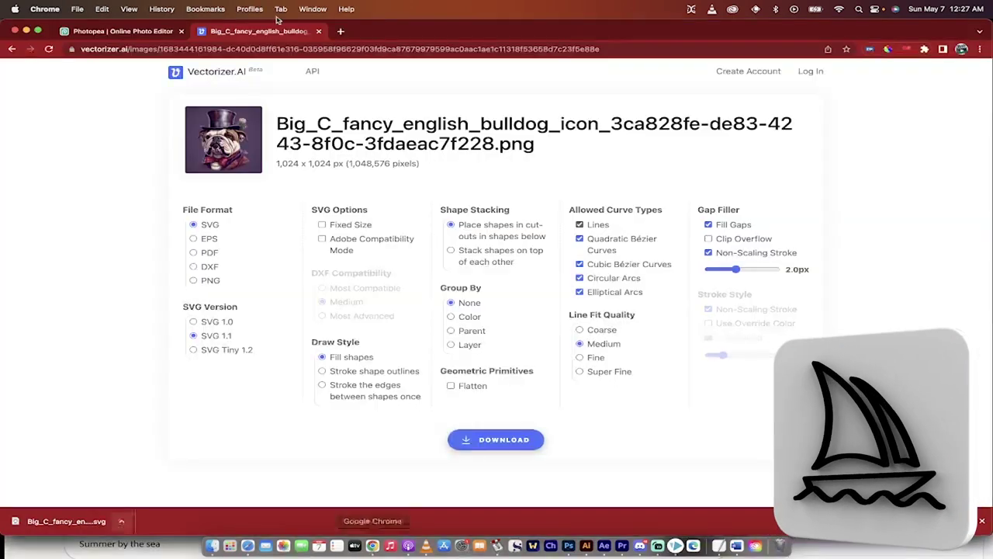
click(177, 74)
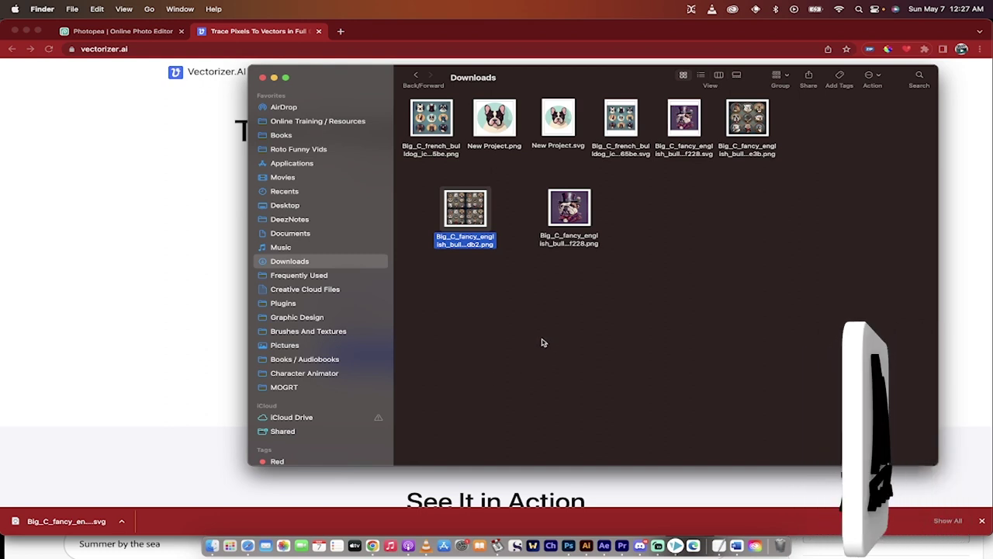
click(611, 295)
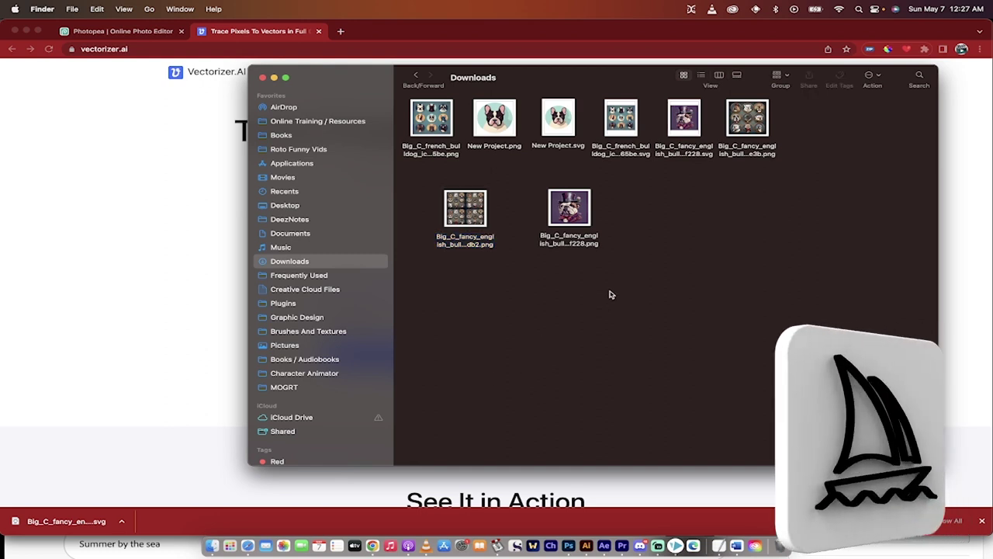
click(576, 247)
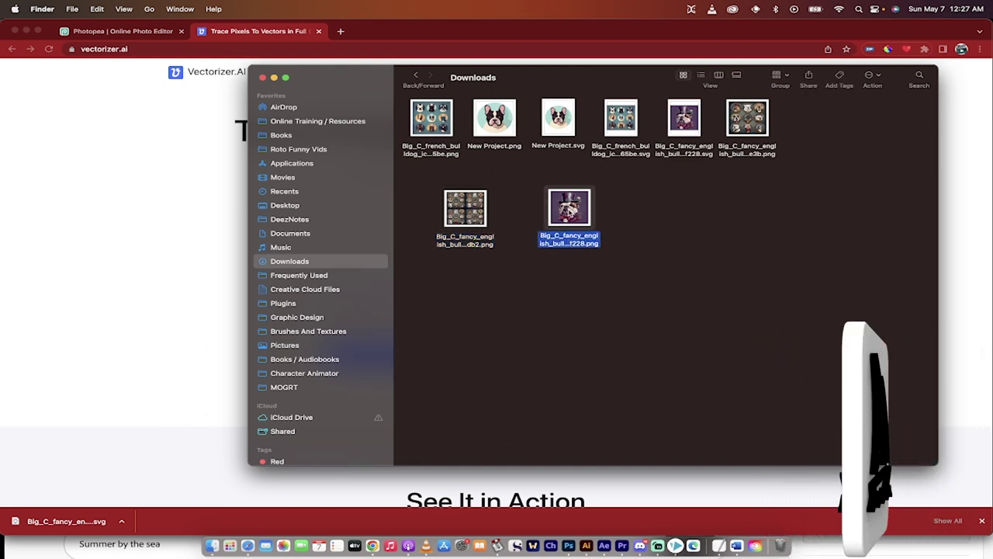
drag(571, 208, 463, 266)
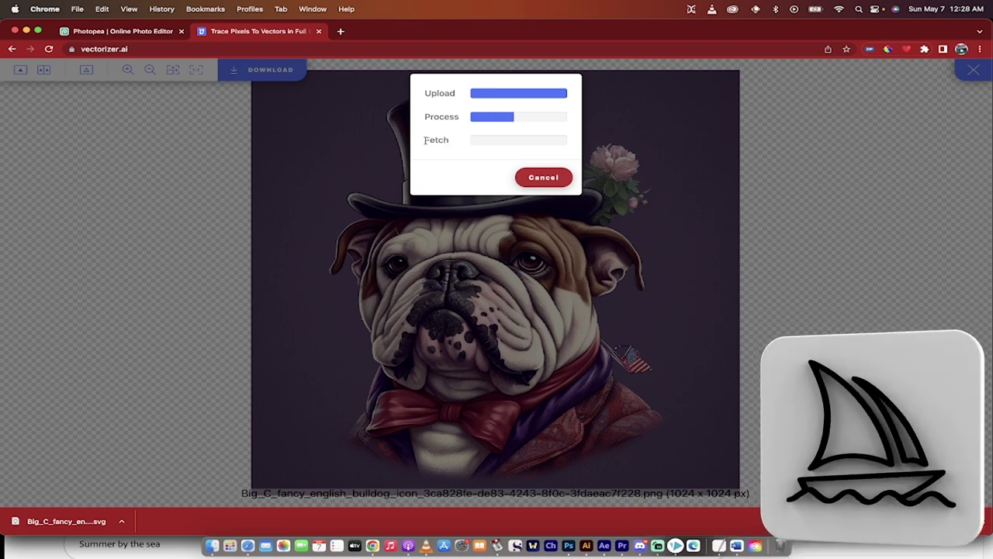
Step: Let tracing finish and compare the original bulldog image with the vectorized result
drag(424, 140, 455, 148)
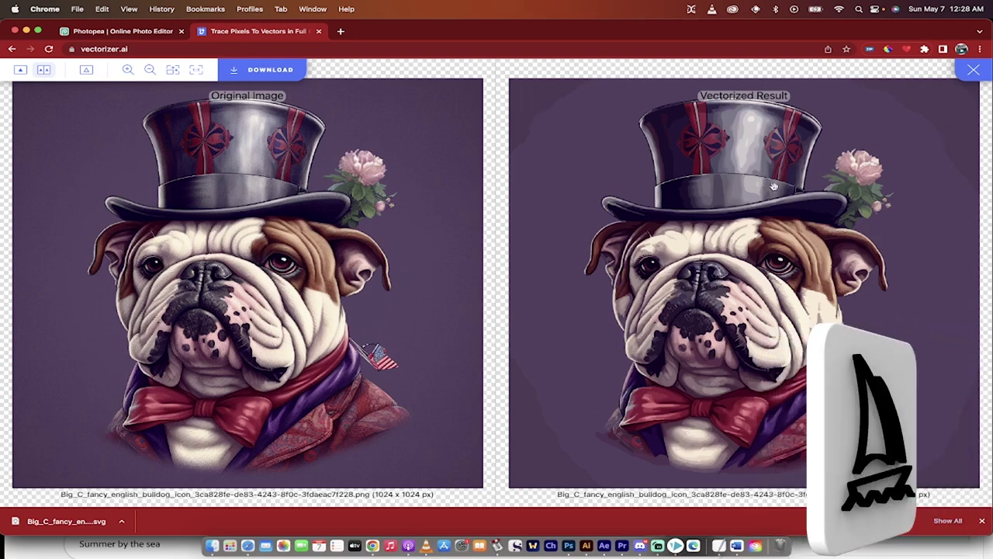
Step: Download the vectorized bulldog as an SVG and reveal it in the Finder Downloads folder
click(236, 71)
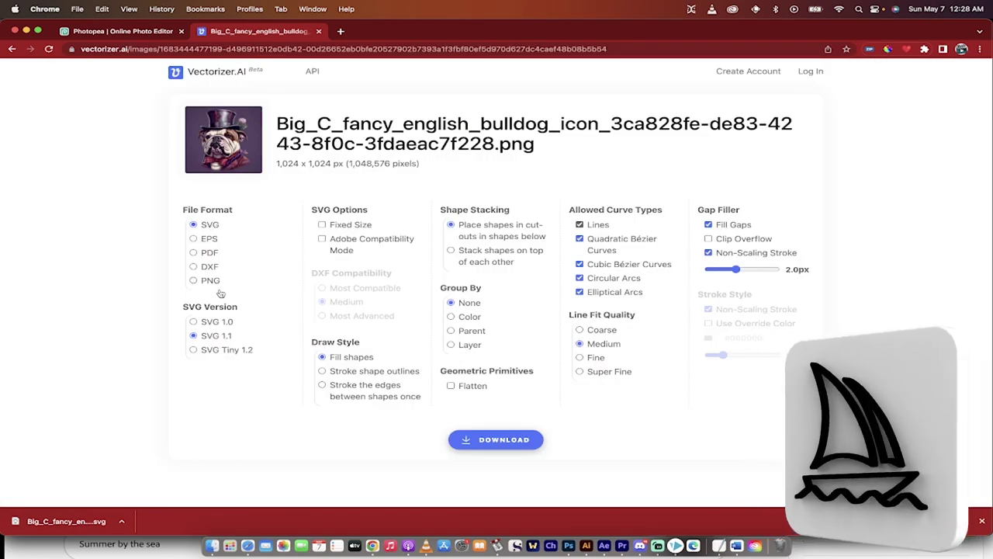
click(489, 440)
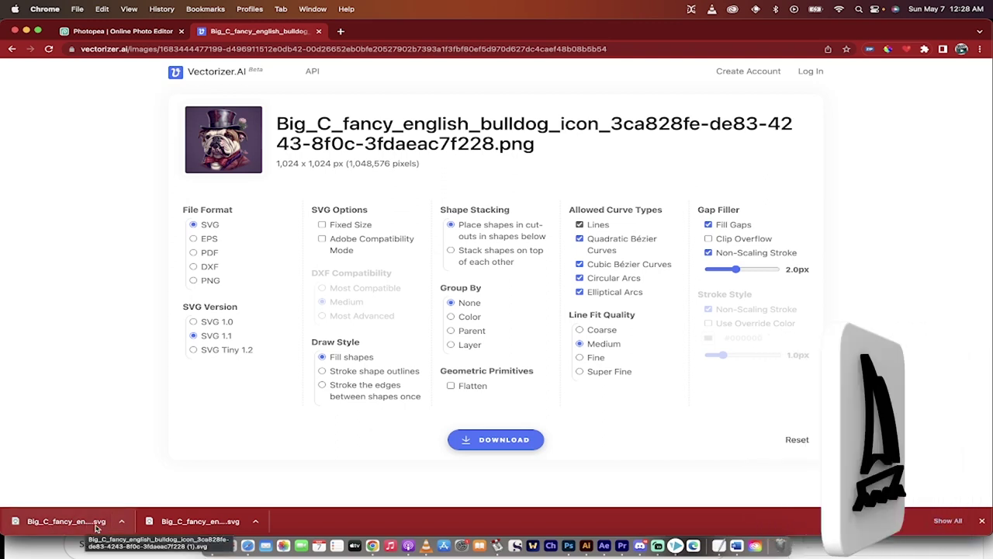
click(121, 521)
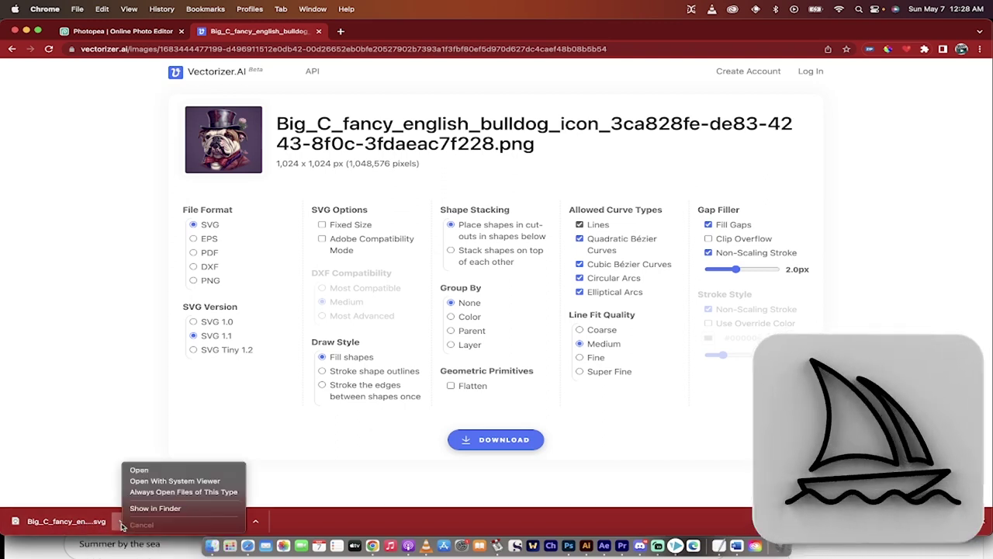
click(177, 510)
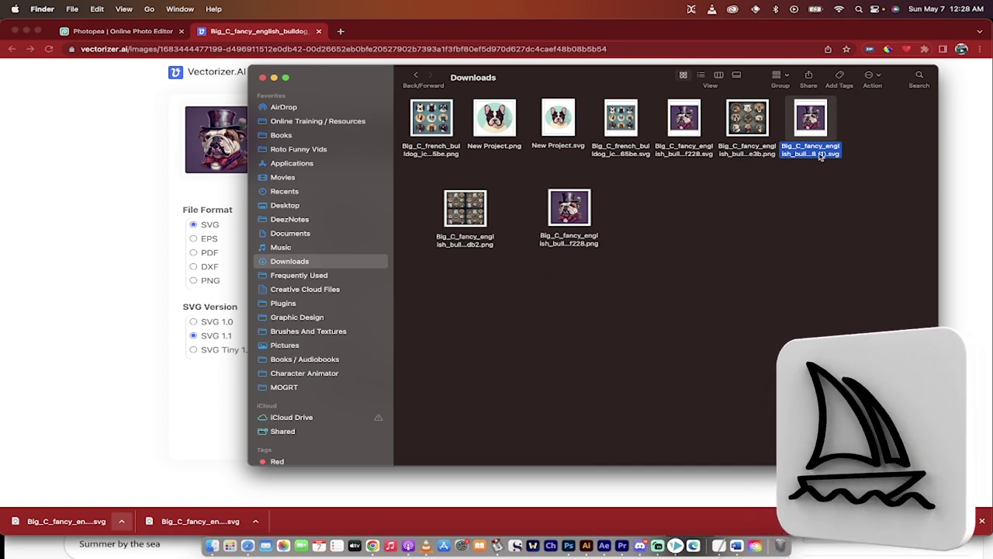
Step: Reposition the new SVG in Downloads and bring Illustrator up alongside the folder
drag(815, 152, 651, 244)
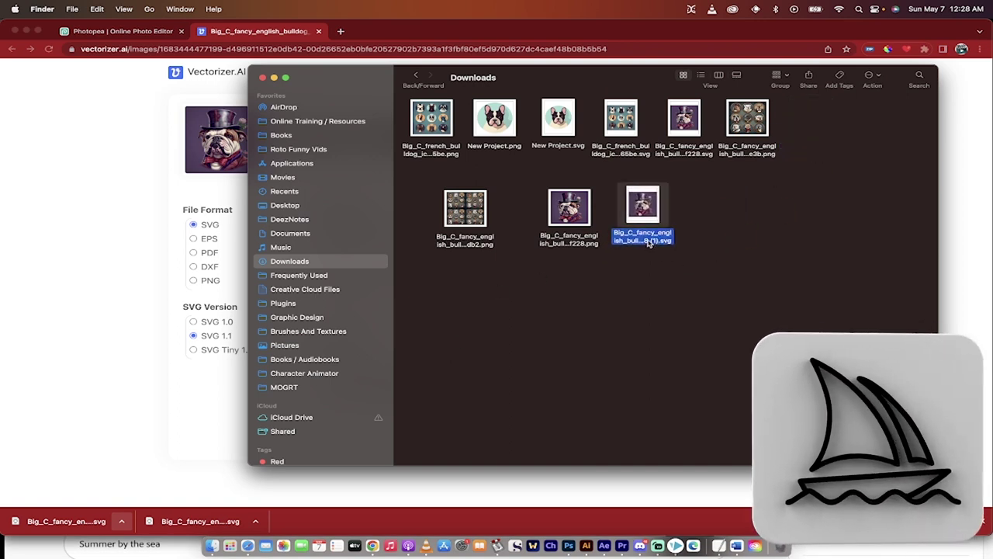
click(587, 547)
key(super+Tab)
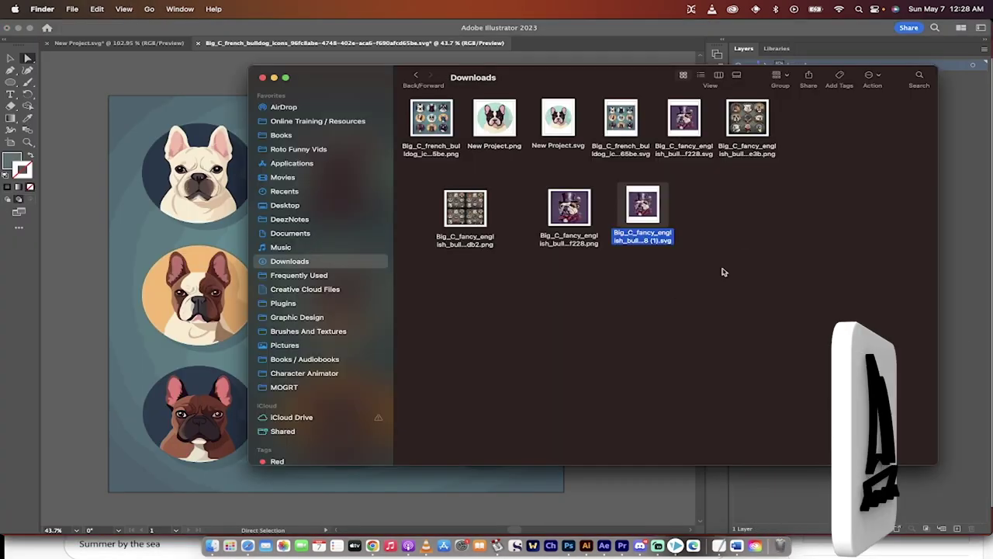
Step: Open the downloaded top-hat bulldog SVG in Adobe Illustrator by dragging it in
key(super+Tab)
drag(637, 210, 557, 64)
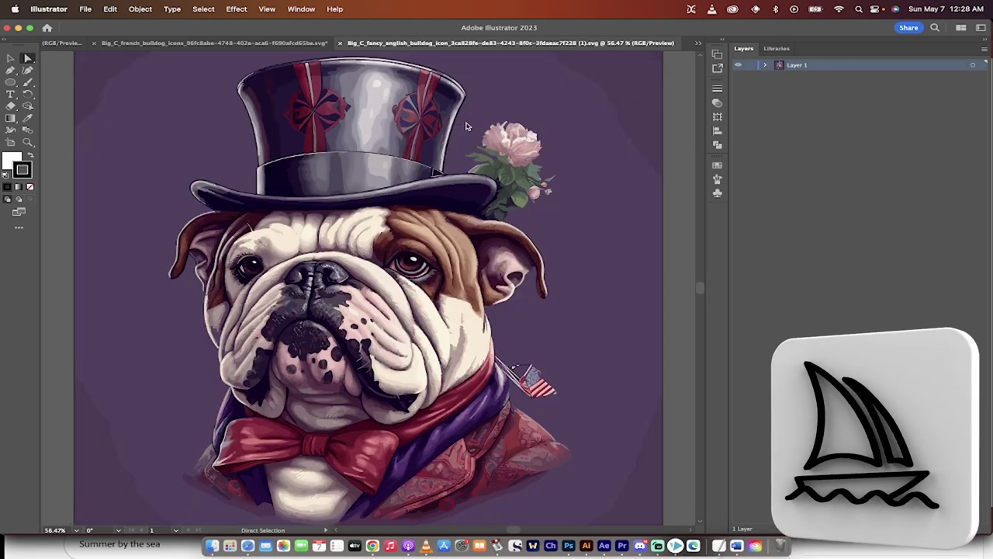
scroll(467, 126, down, 5)
scroll(466, 126, up, 2)
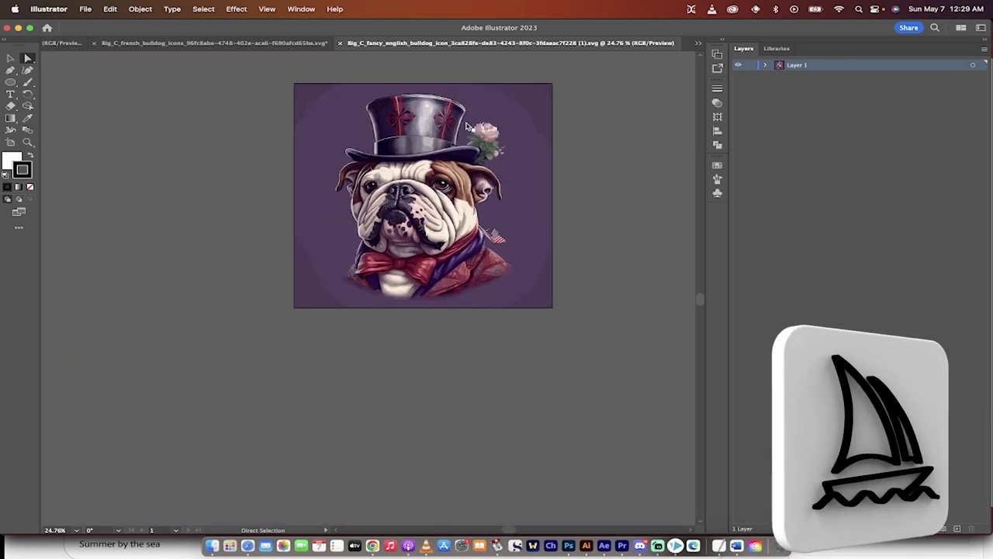
Step: Expand Layer 1 to inspect its many Paths and Compound Paths, then select a cheek path
click(766, 65)
scroll(802, 253, down, 5)
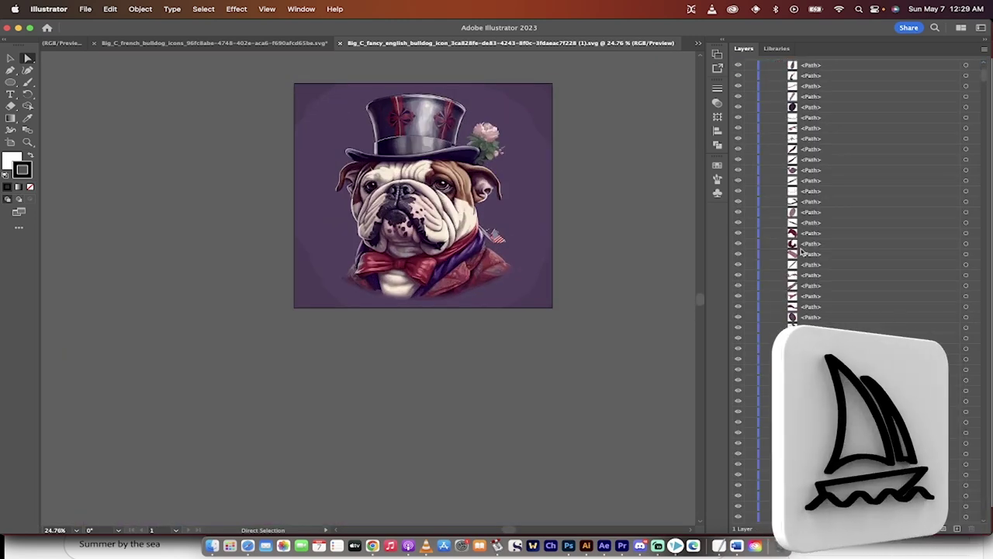
scroll(802, 252, down, 10)
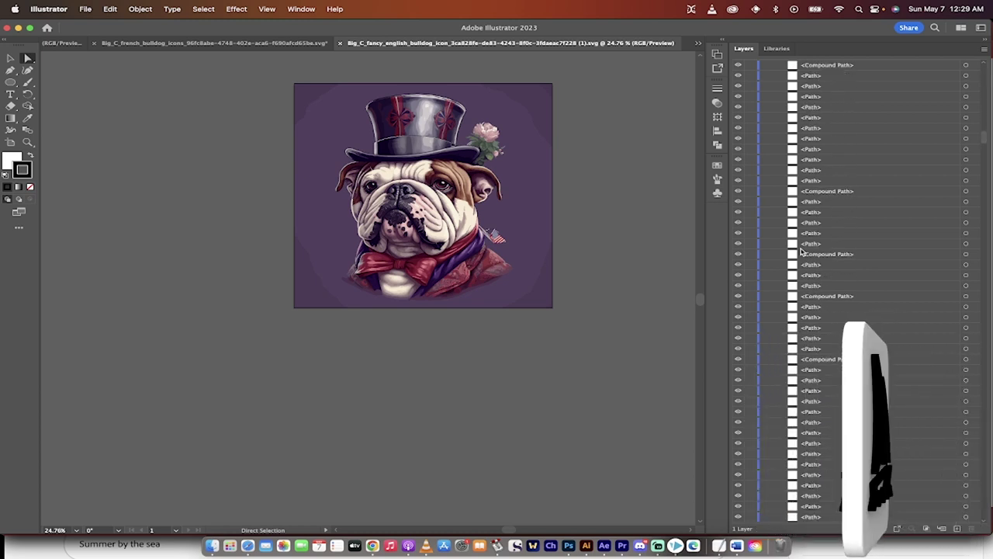
scroll(802, 253, down, 4)
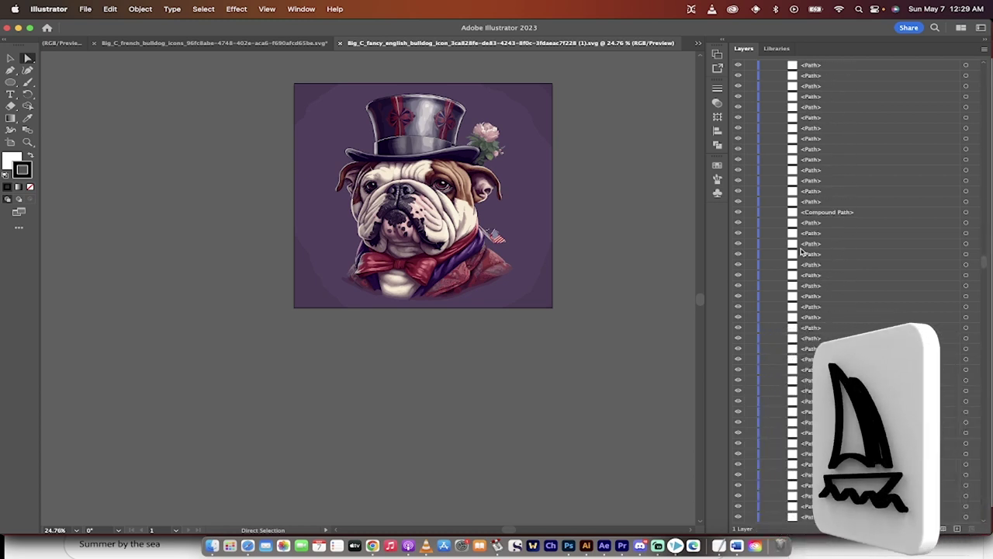
scroll(365, 165, up, 2)
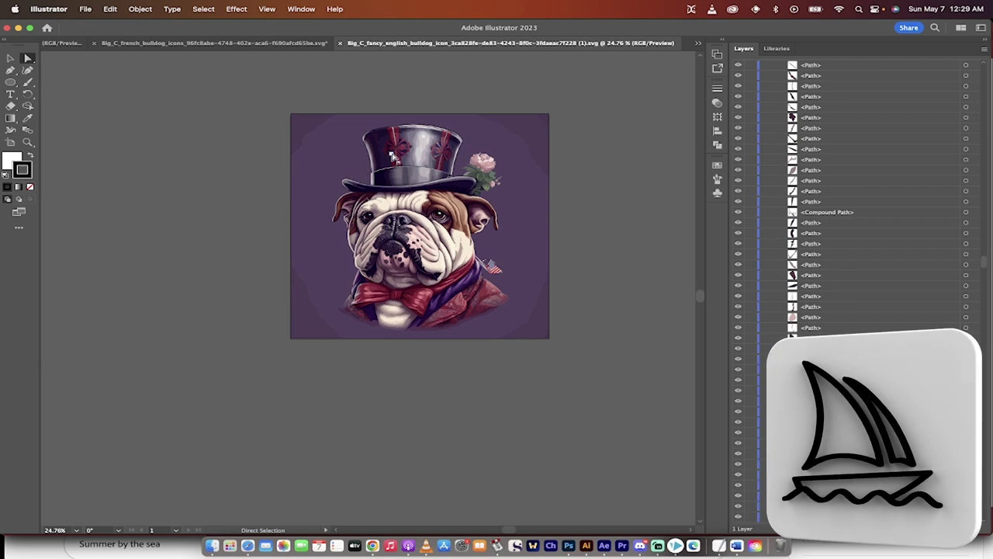
scroll(424, 188, up, 3)
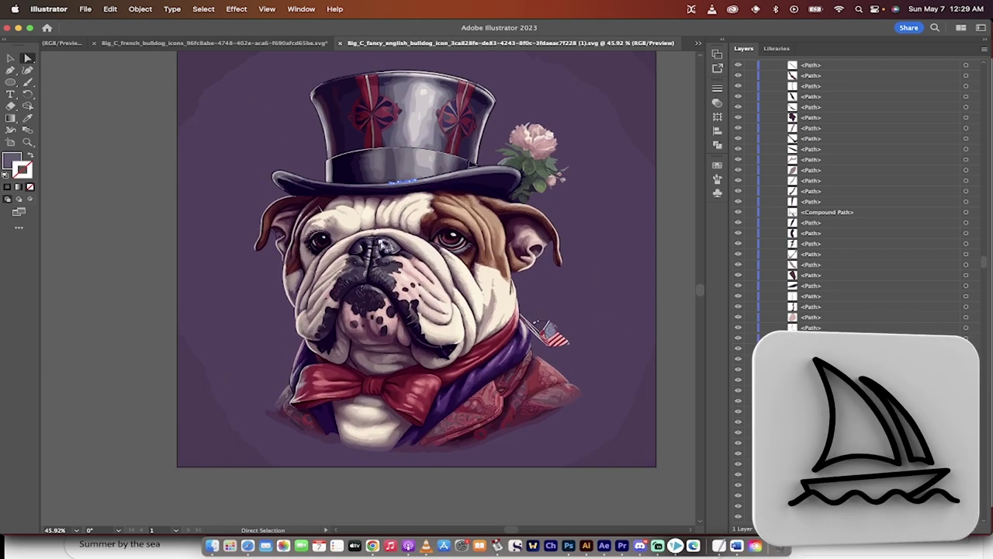
click(429, 303)
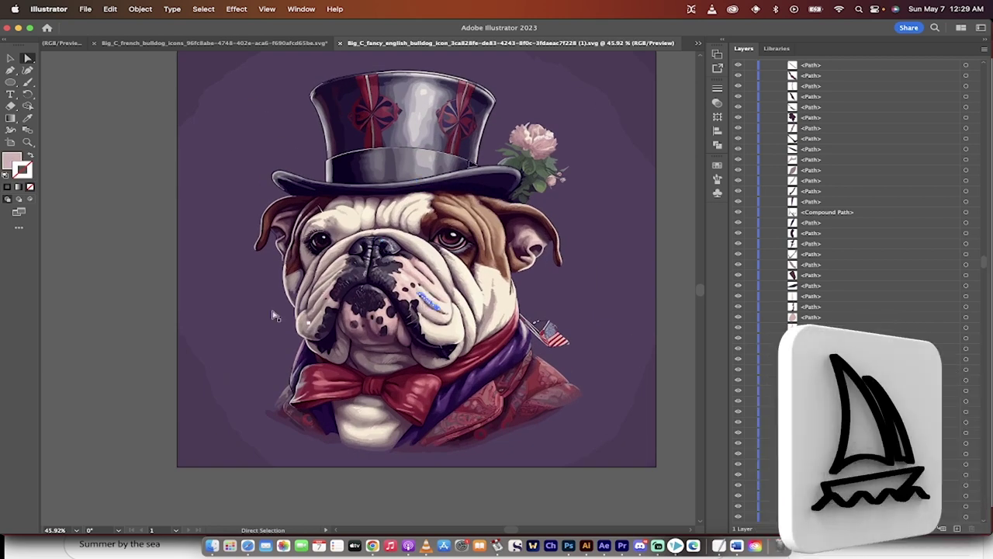